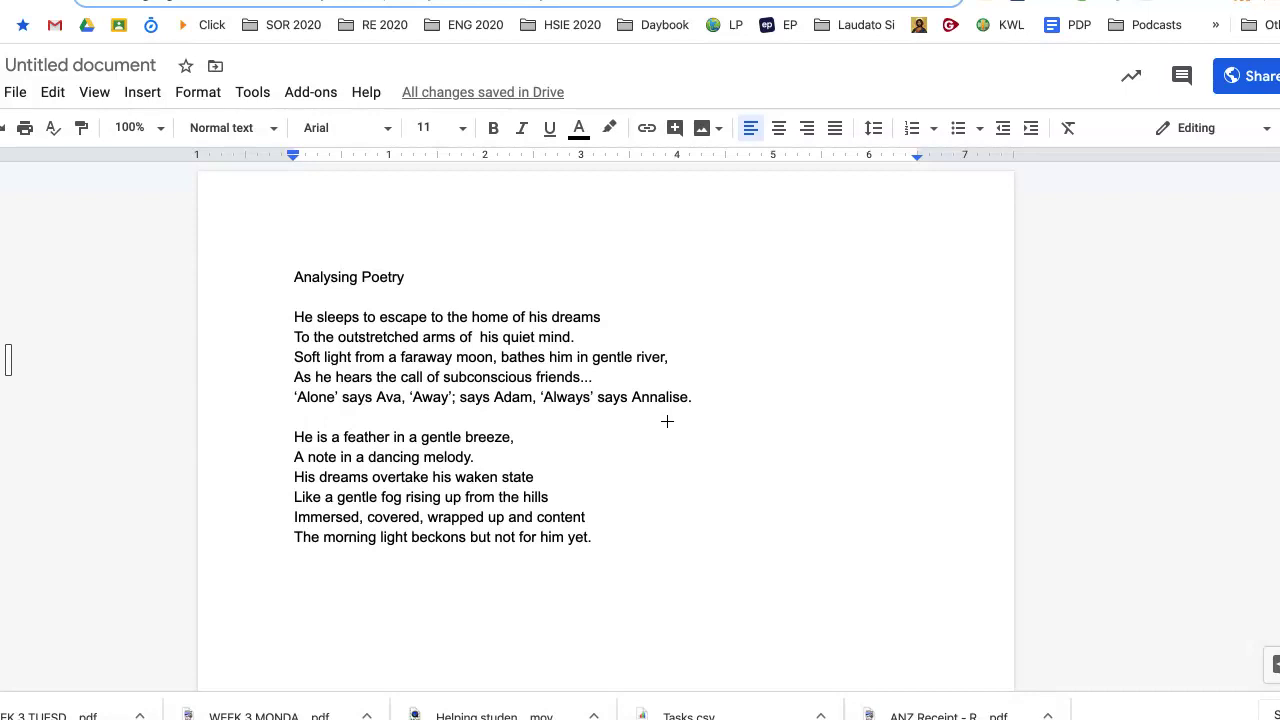
Underline the first poem line in yellow, circle 'home of his dreams', and write I beside it
click(635, 385)
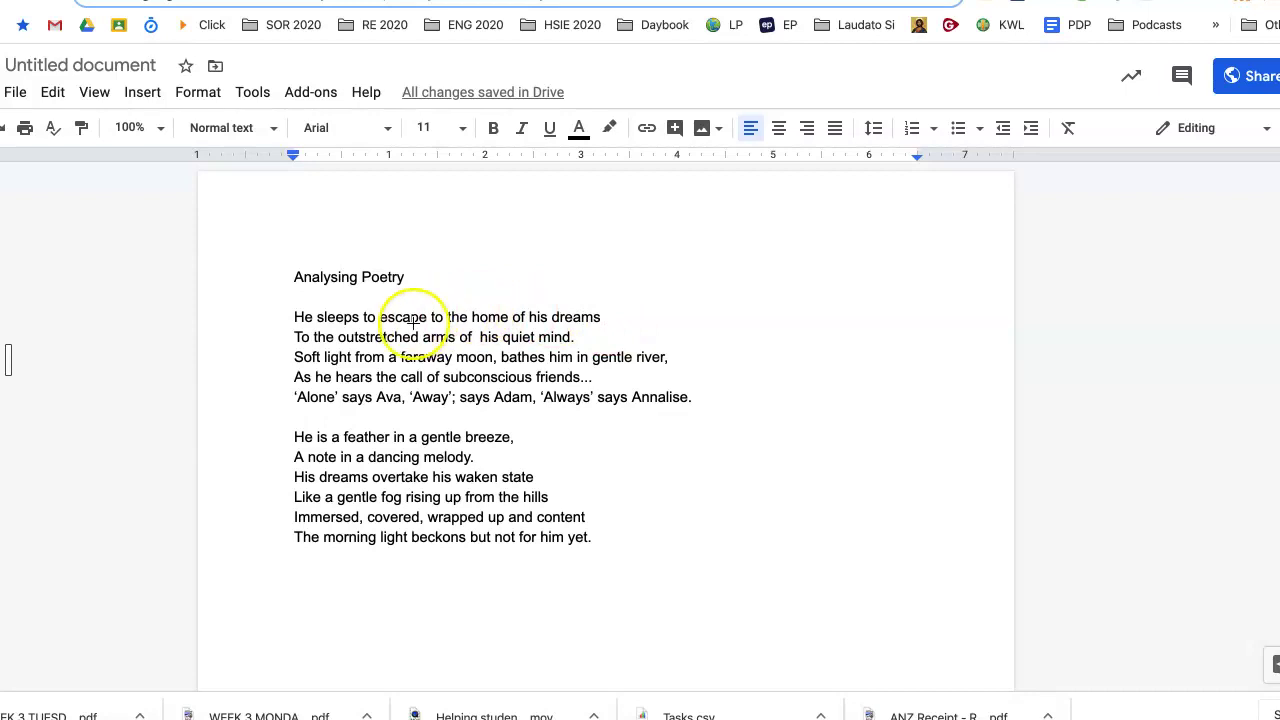
drag(324, 328, 606, 317)
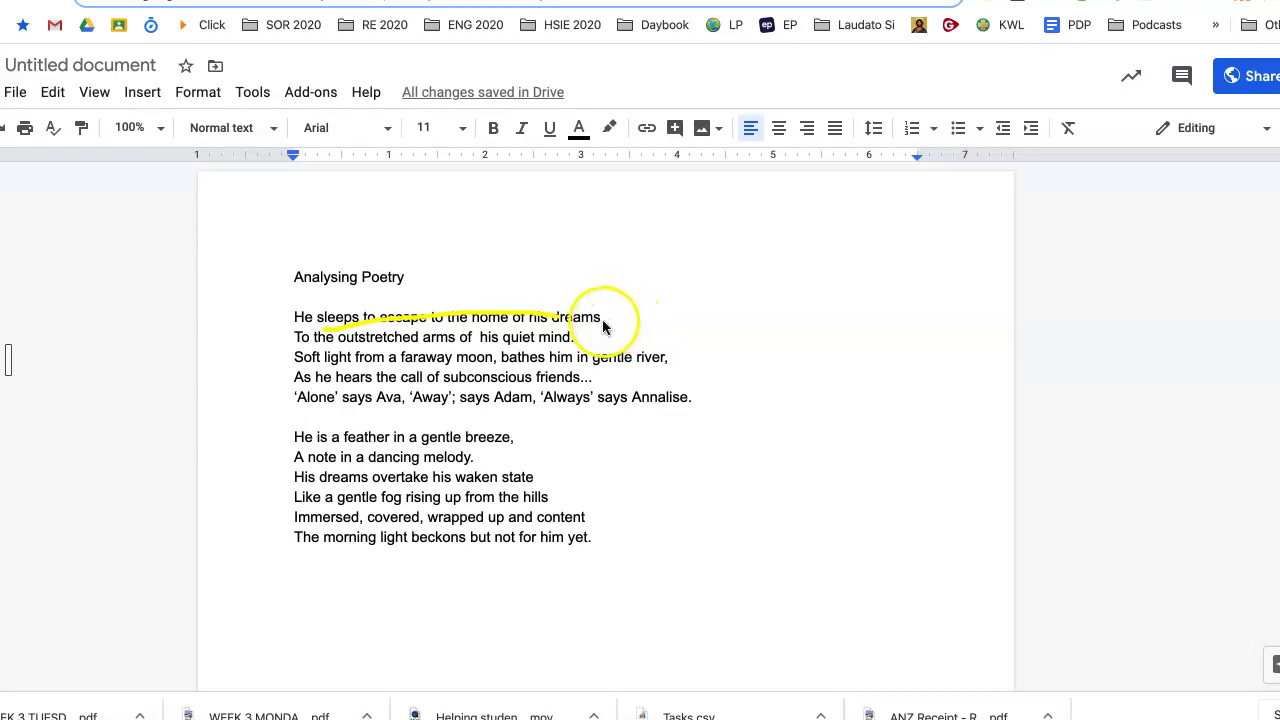
mouse_move(505, 304)
mouse_down()
mouse_move(468, 306)
mouse_move(490, 333)
mouse_move(586, 322)
mouse_move(598, 295)
mouse_move(506, 297)
mouse_move(620, 299)
mouse_up()
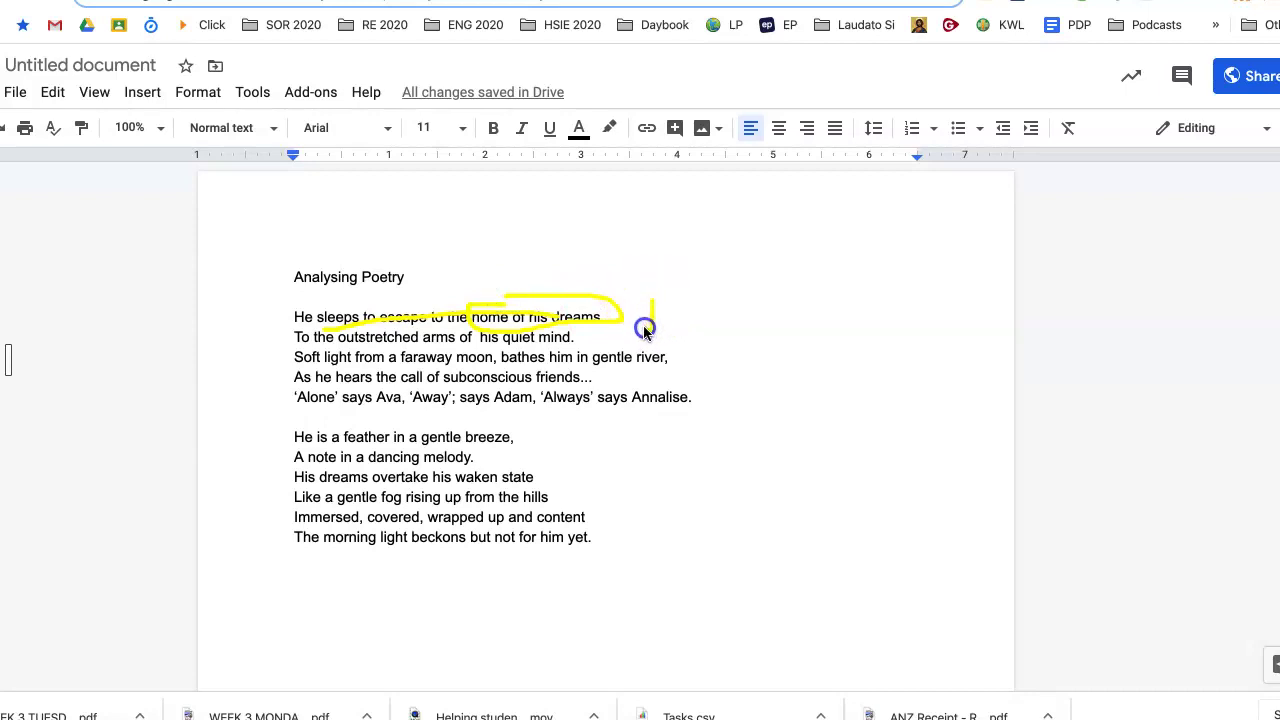
mouse_move(672, 328)
mouse_down()
mouse_move(669, 299)
mouse_move(655, 330)
mouse_up()
drag(640, 330, 673, 329)
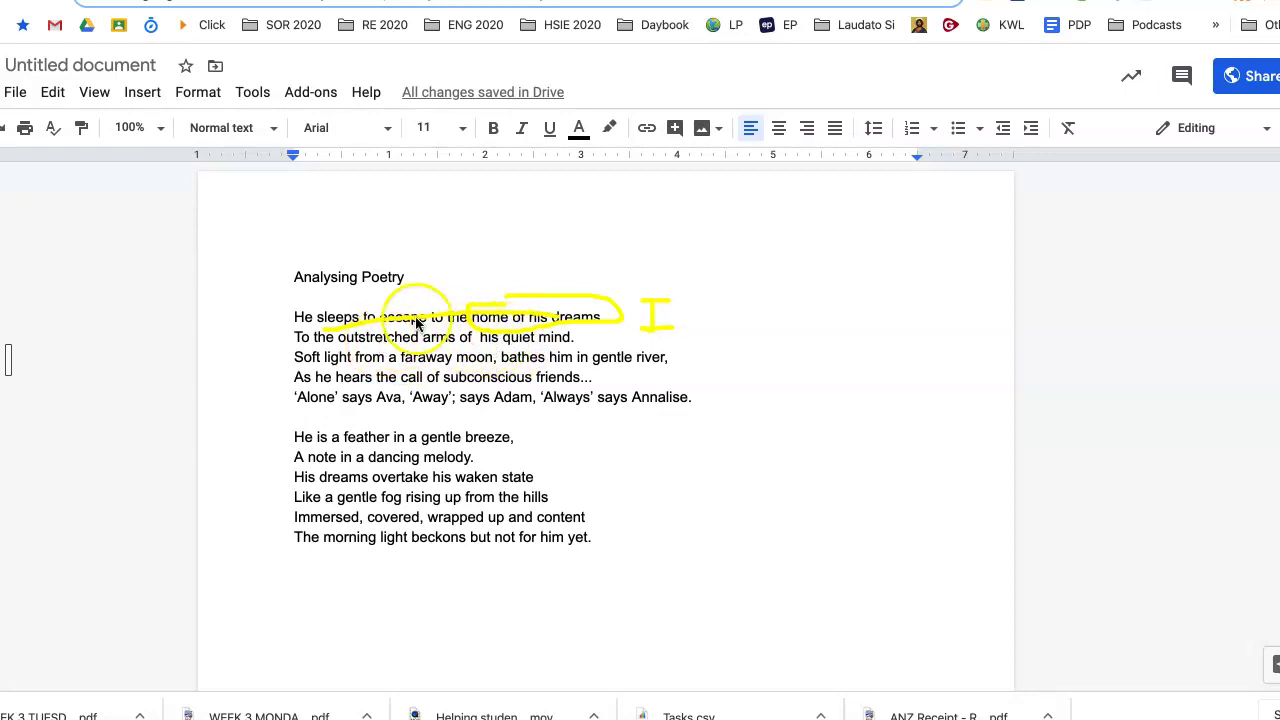
Underline 'outstretched arms of his quiet mind' and label the second line P
click(338, 345)
drag(368, 345, 580, 344)
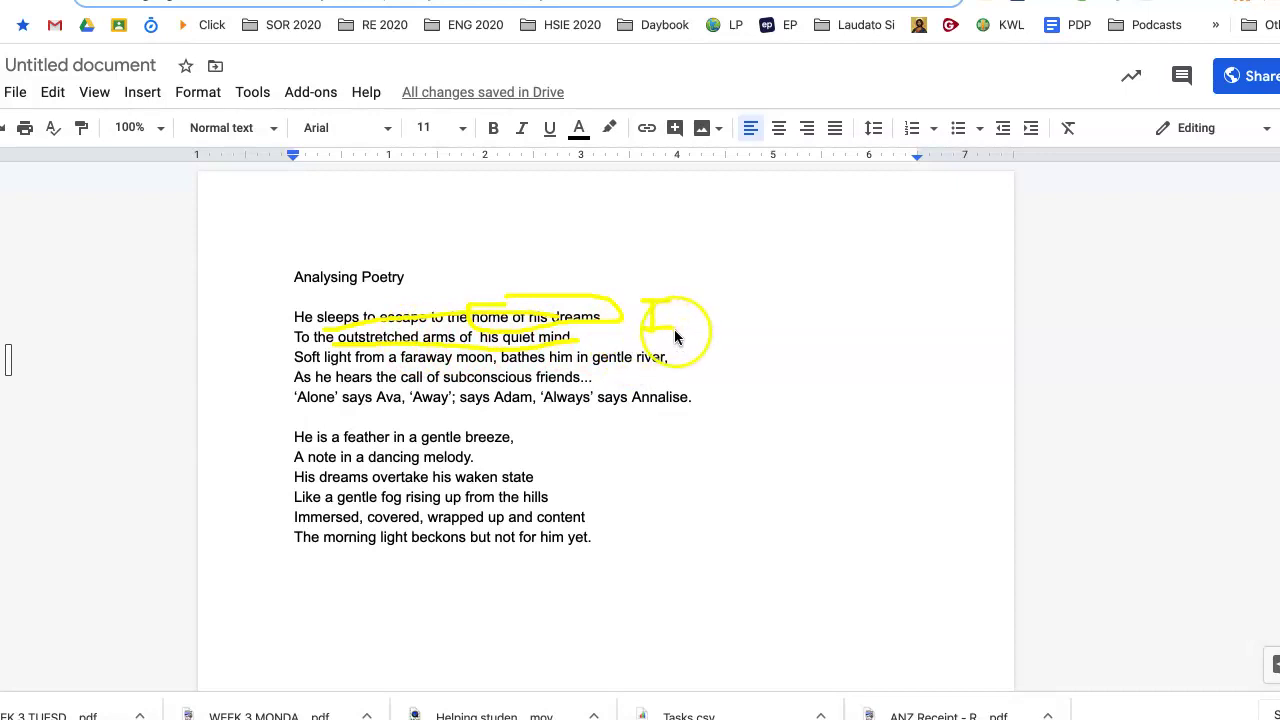
drag(704, 331, 703, 358)
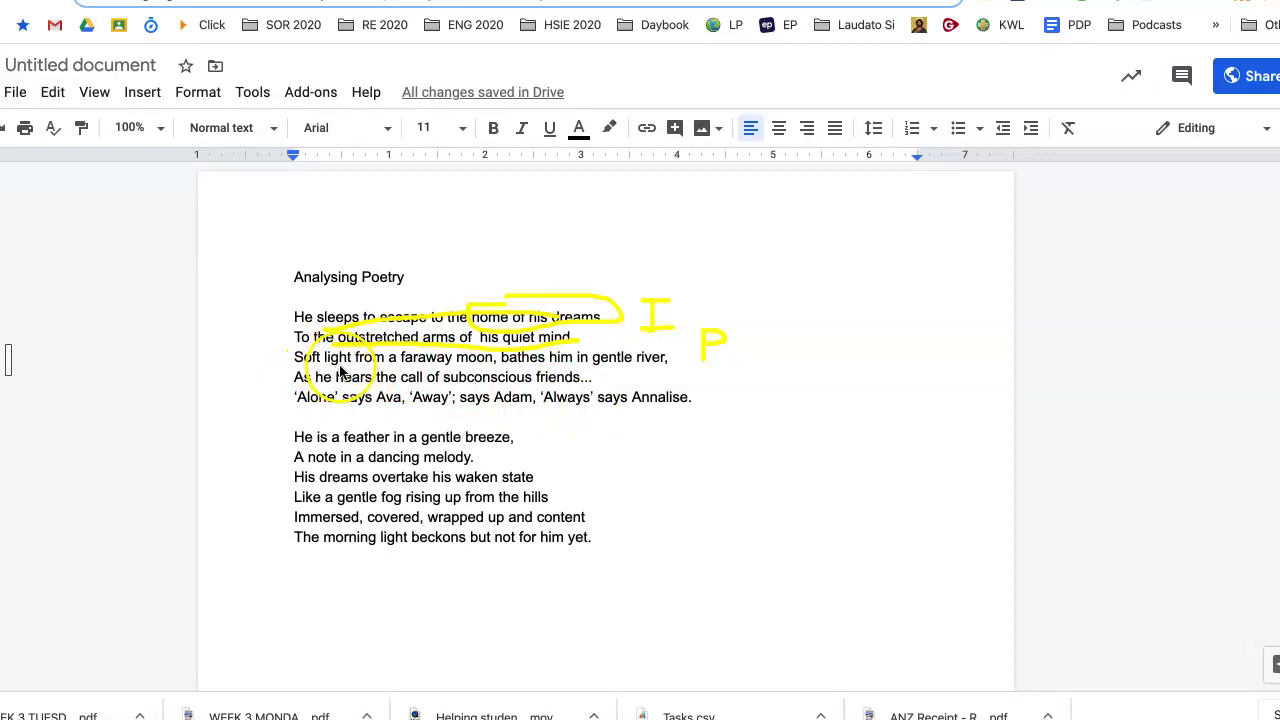
Underline 'Soft light from a faraway moon' and draw an arrow toward a new Im label
click(505, 365)
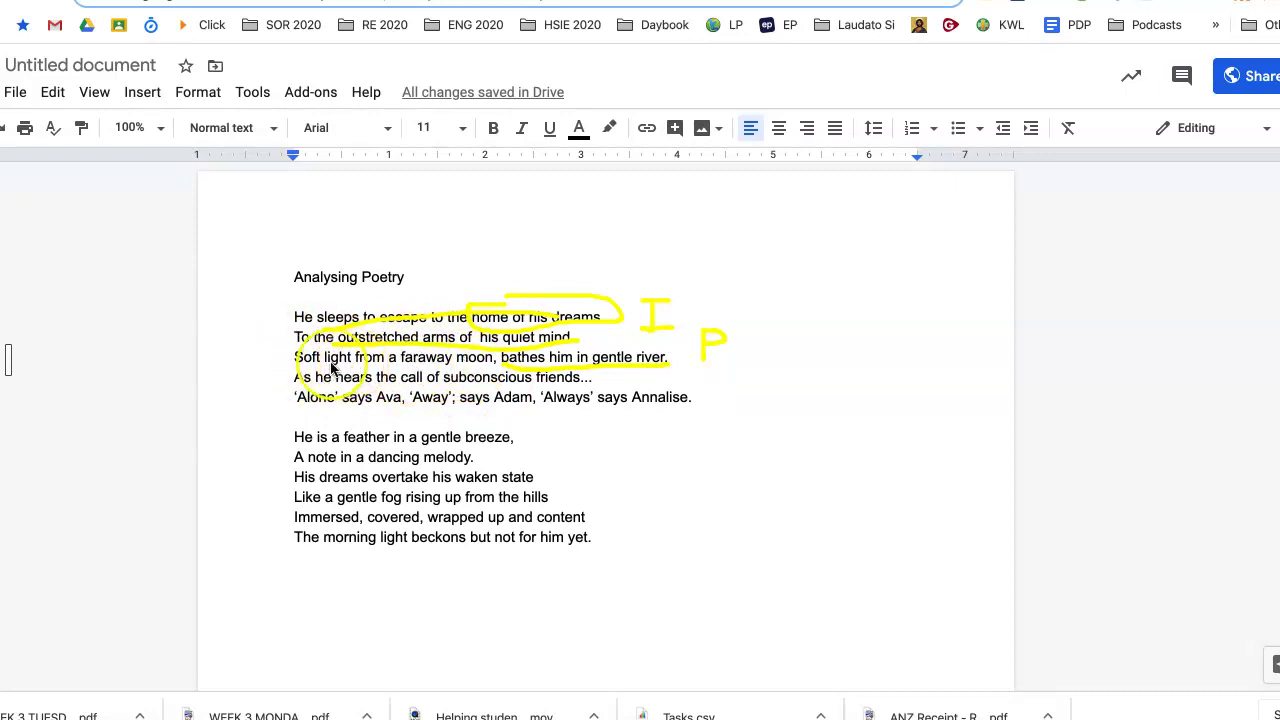
click(301, 370)
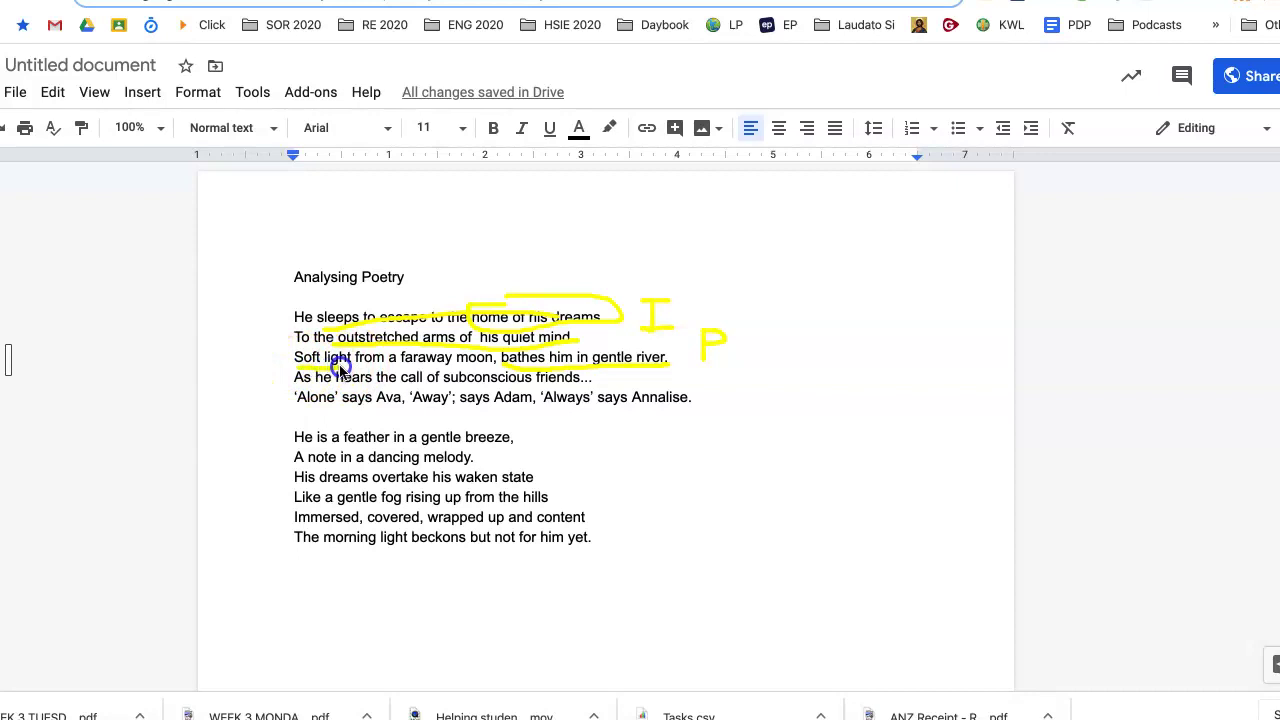
drag(340, 368, 353, 372)
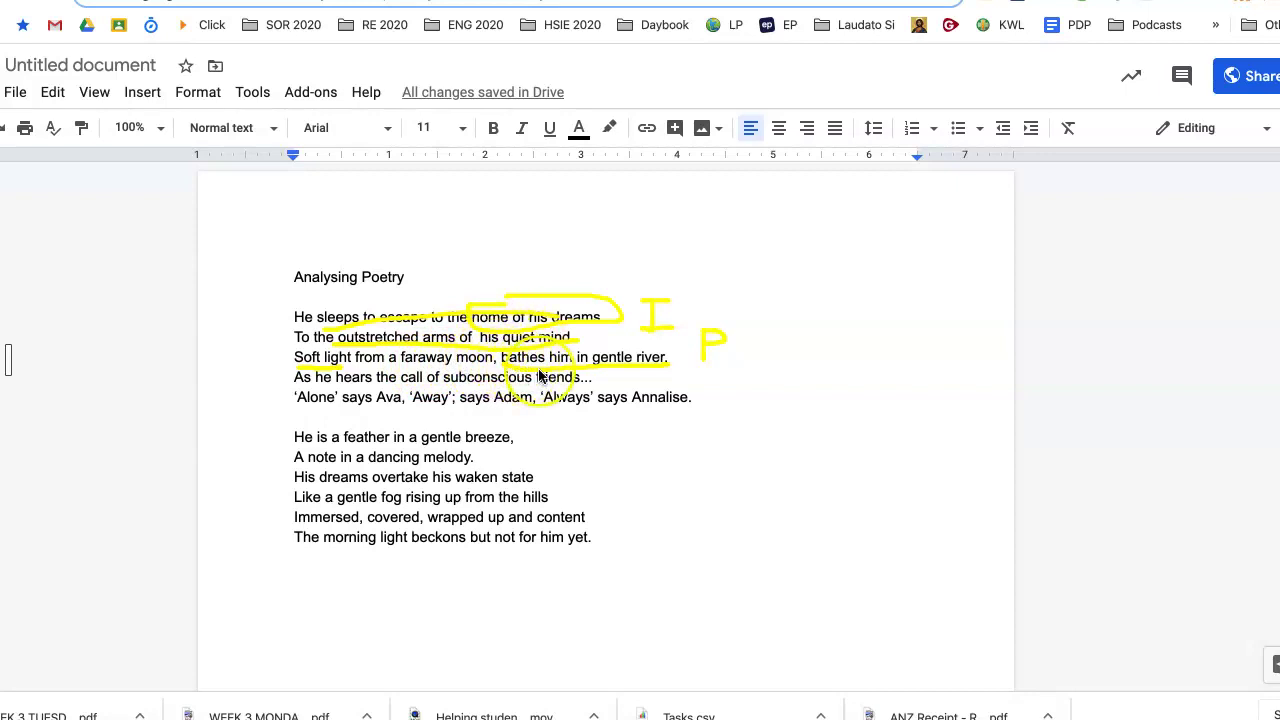
mouse_move(674, 366)
mouse_down()
mouse_move(773, 375)
mouse_move(803, 357)
mouse_move(800, 345)
mouse_up()
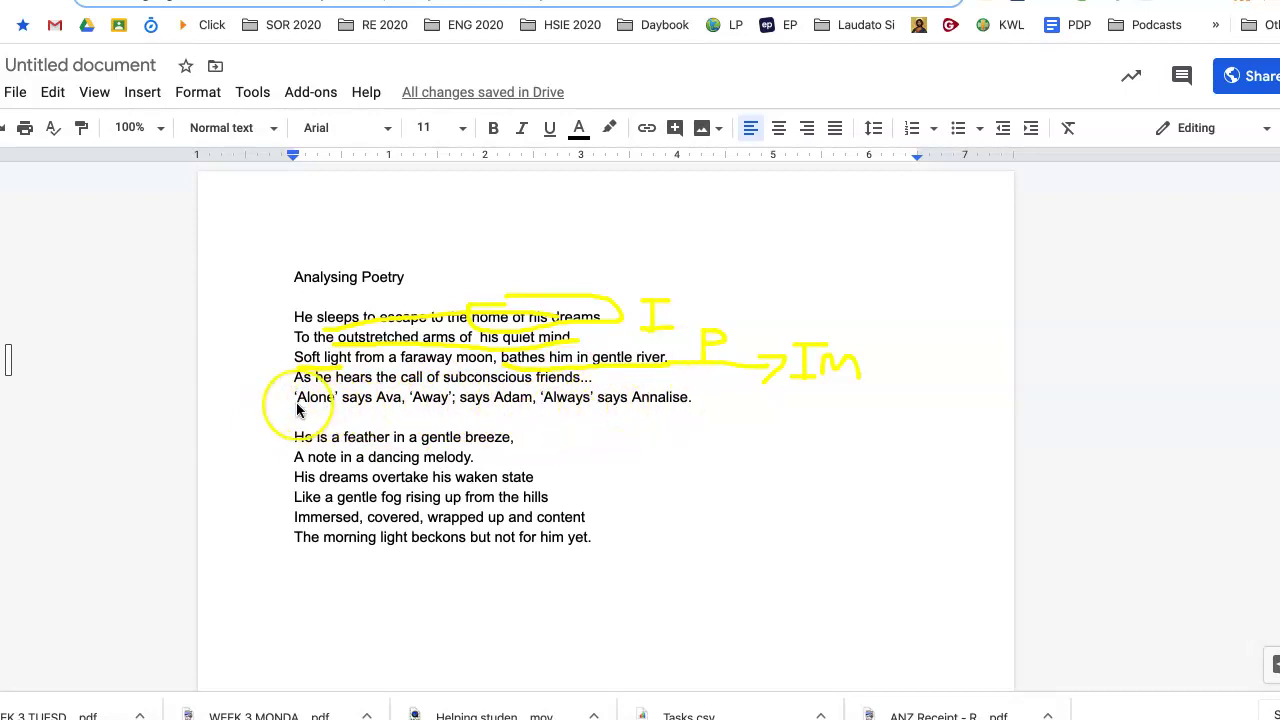
Underline the fifth line beginning 'Alone' and label it A
drag(294, 408, 637, 418)
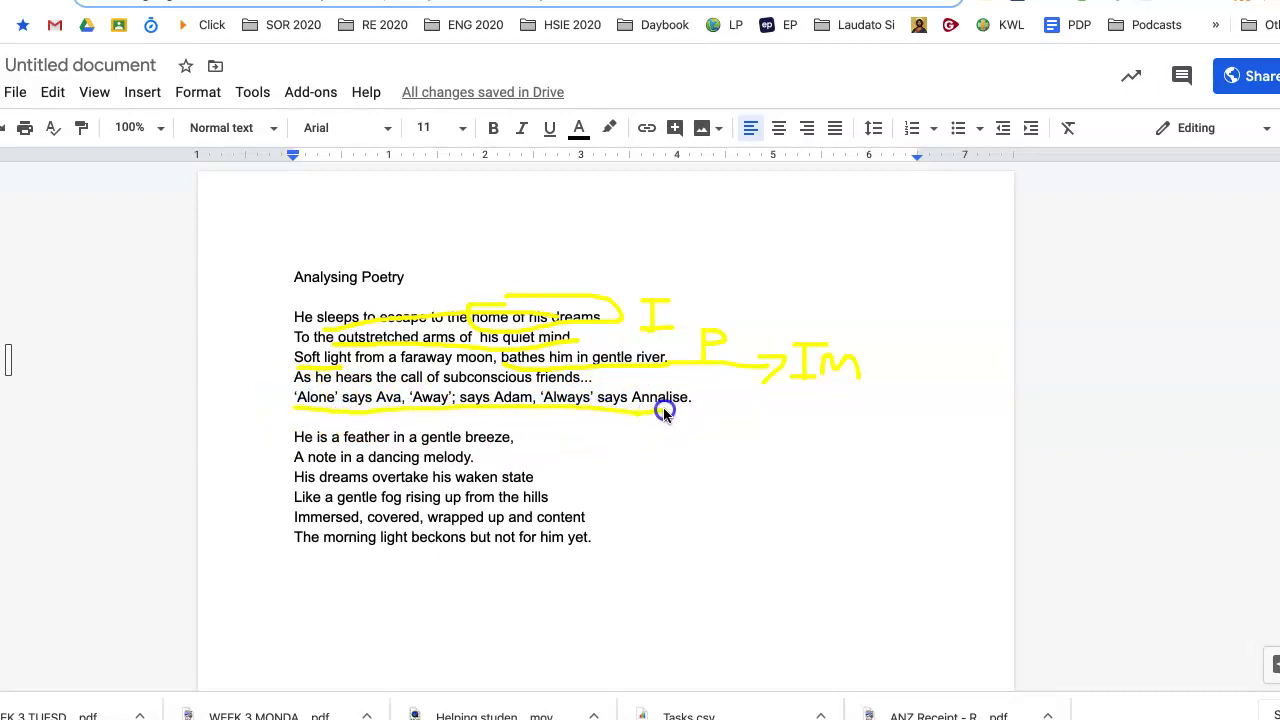
drag(693, 411, 693, 413)
drag(475, 417, 297, 408)
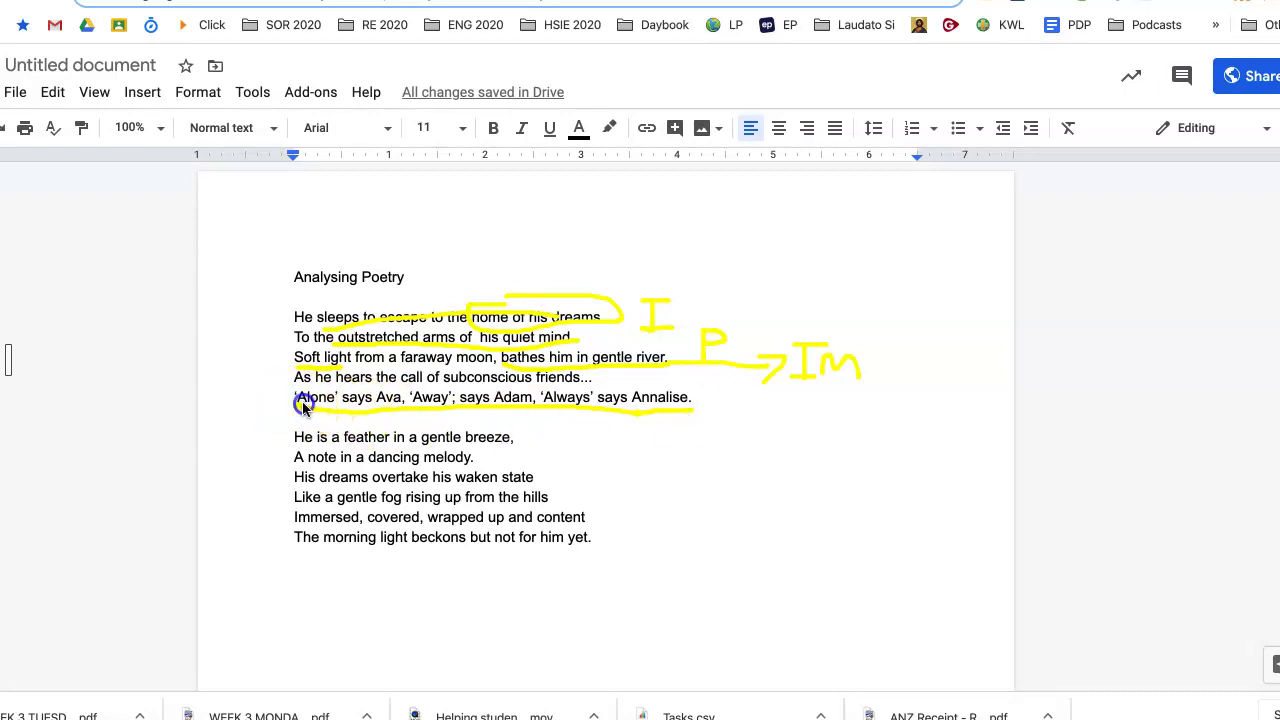
click(377, 402)
mouse_move(417, 408)
mouse_down()
mouse_move(700, 403)
mouse_move(731, 388)
mouse_move(754, 414)
mouse_move(731, 407)
mouse_up()
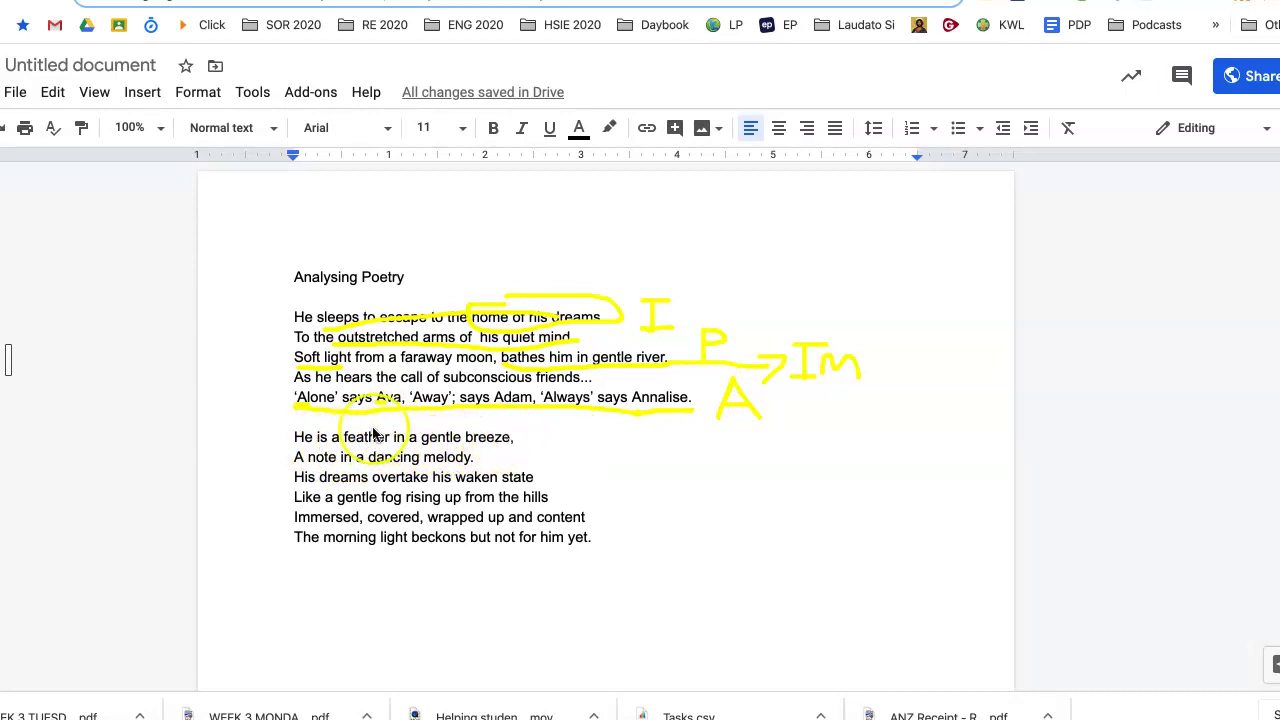
Underline 'He is a feather in a gentle breeze' and write Met beneath the A
drag(301, 449, 406, 449)
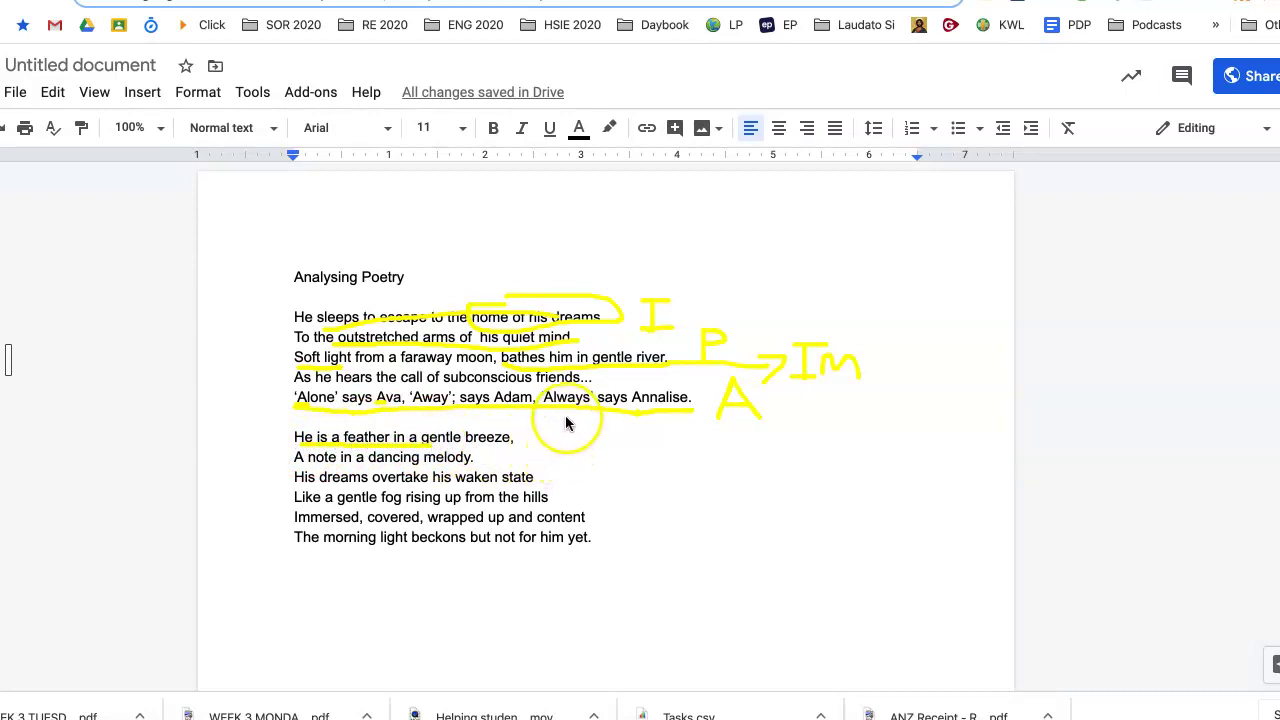
drag(565, 421, 563, 441)
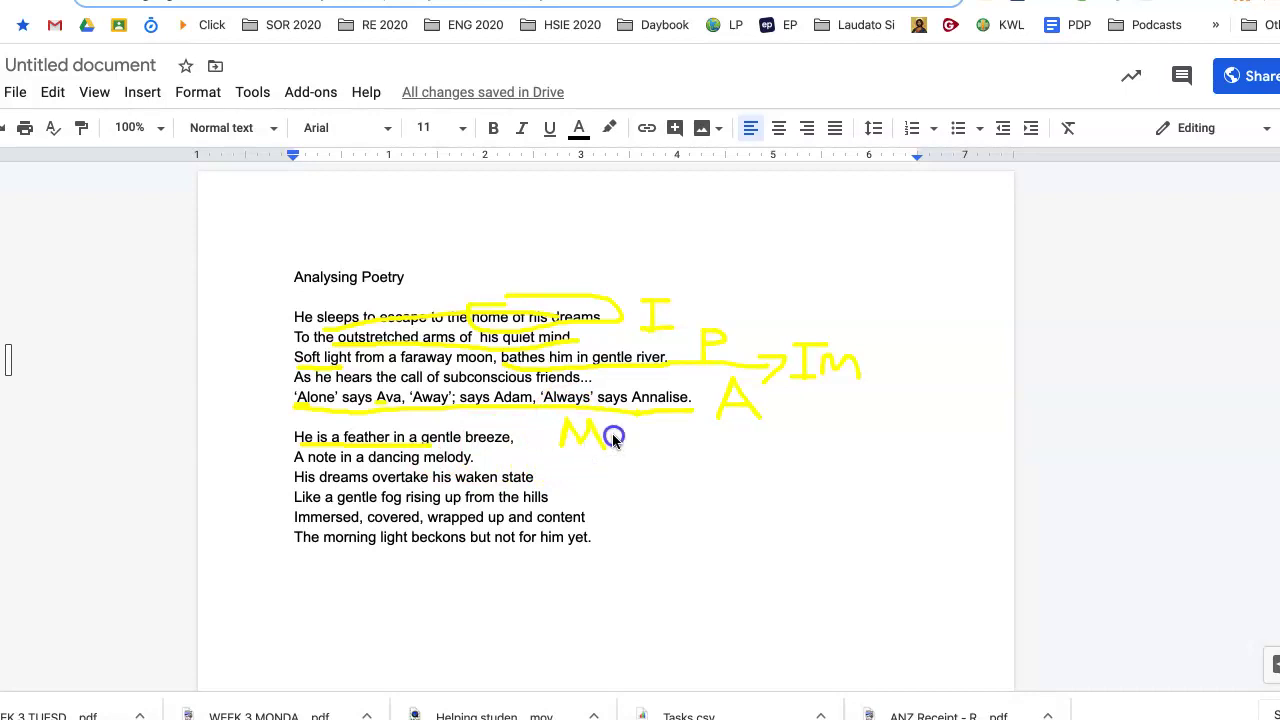
mouse_move(609, 434)
mouse_down()
mouse_move(623, 424)
mouse_move(636, 451)
mouse_up()
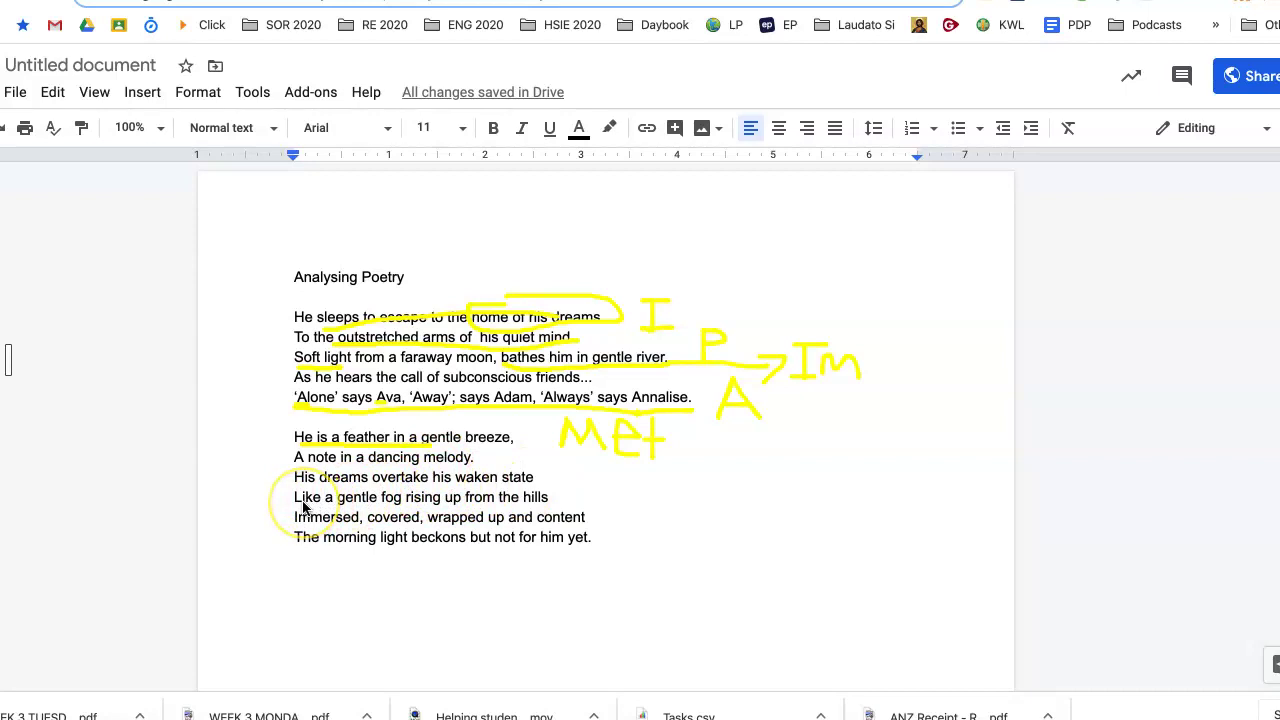
Underline 'Like a gentle fog' and label it Sim
drag(303, 507, 412, 503)
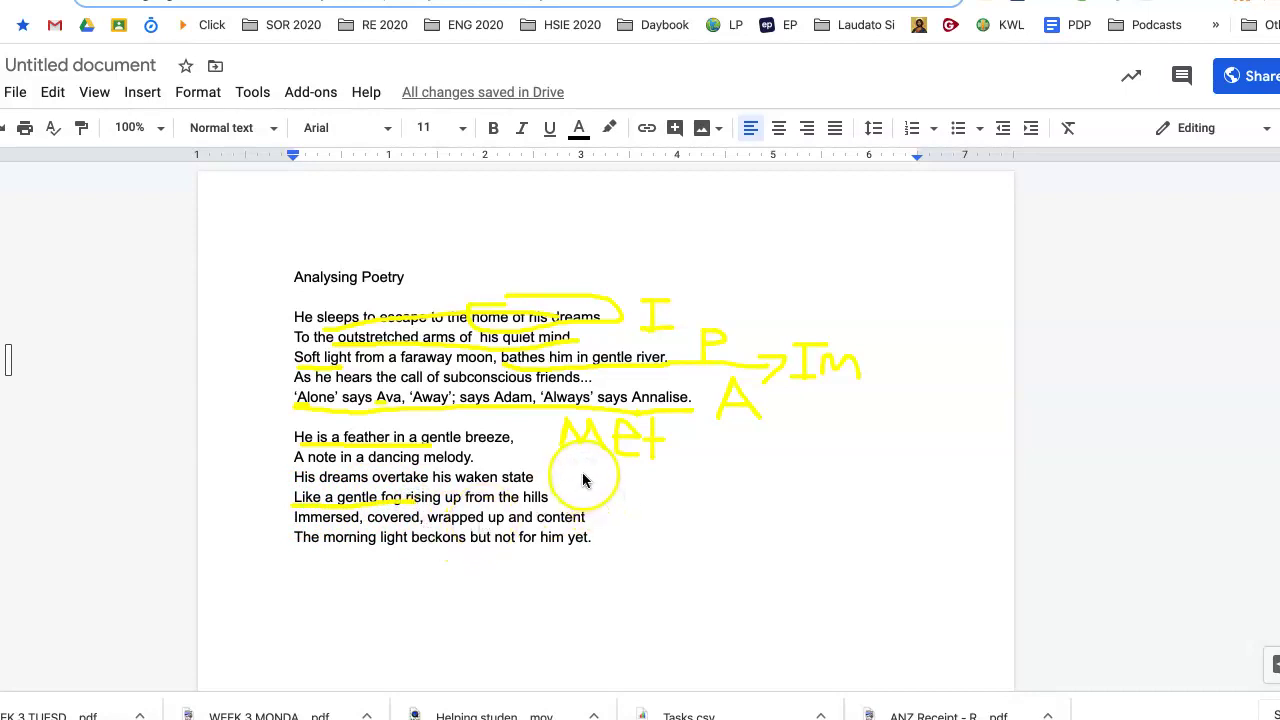
mouse_move(597, 482)
mouse_down()
mouse_move(574, 483)
mouse_move(597, 500)
mouse_move(575, 503)
mouse_move(611, 509)
mouse_move(634, 494)
mouse_move(660, 497)
mouse_move(663, 513)
mouse_up()
mouse_move(405, 488)
mouse_down()
mouse_move(410, 520)
mouse_move(375, 523)
mouse_up()
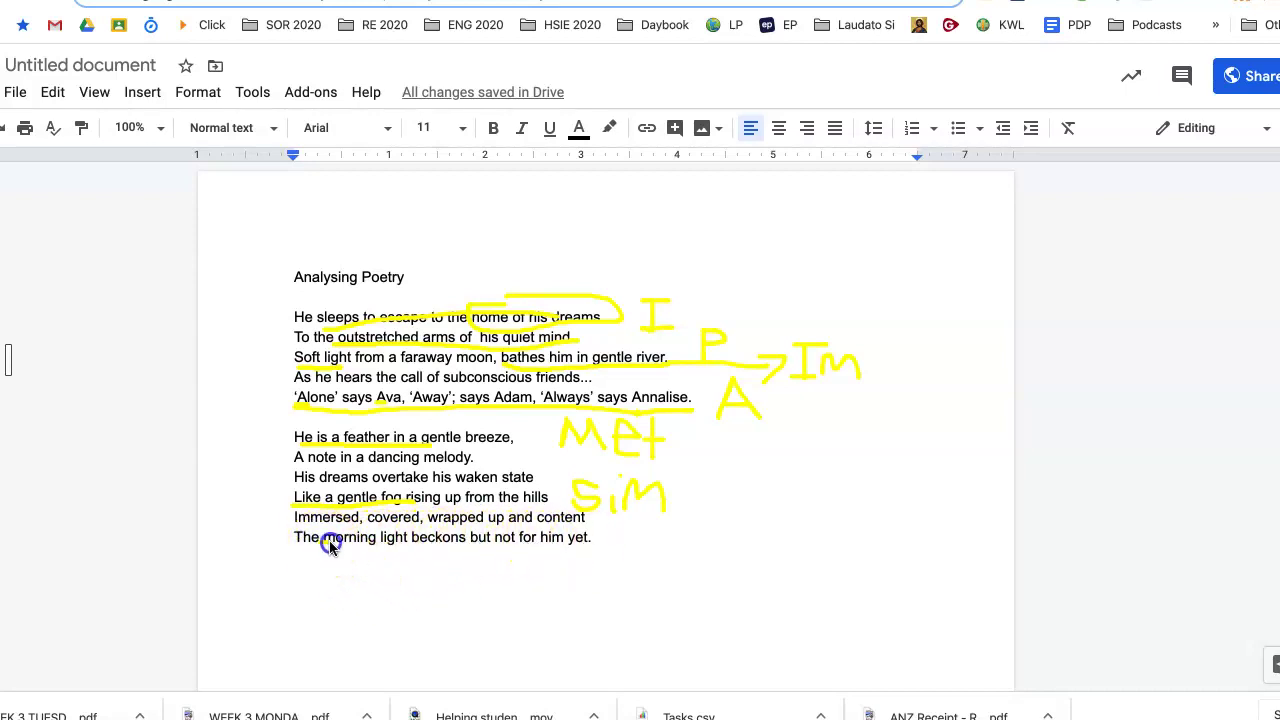
Circle 'morning light', draw a line after 'yet.', and label the last line P
drag(385, 550, 466, 553)
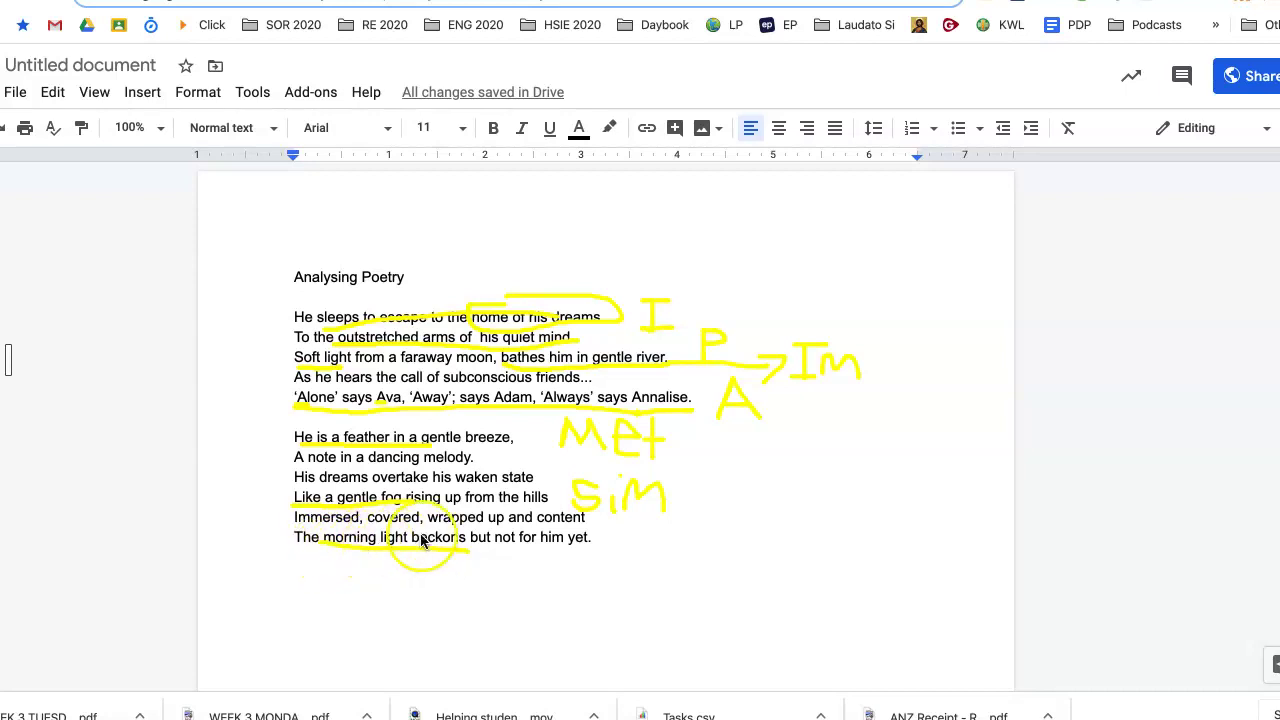
click(351, 526)
mouse_move(351, 526)
mouse_down()
mouse_move(320, 531)
mouse_move(343, 548)
mouse_move(396, 527)
mouse_move(364, 520)
mouse_up()
mouse_move(590, 537)
mouse_down()
mouse_move(656, 537)
mouse_move(726, 514)
mouse_move(706, 532)
mouse_up()
click(700, 541)
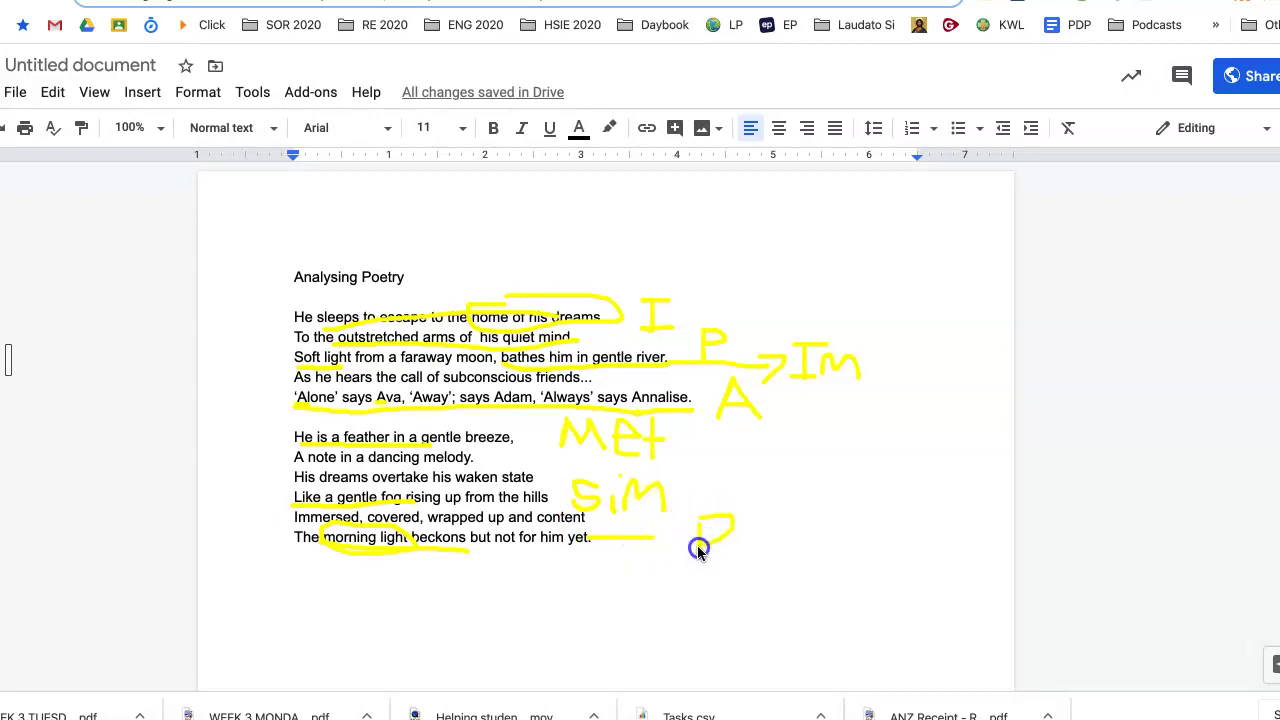
mouse_move(692, 335)
mouse_down()
mouse_move(679, 305)
mouse_move(712, 311)
mouse_up()
drag(699, 565, 709, 568)
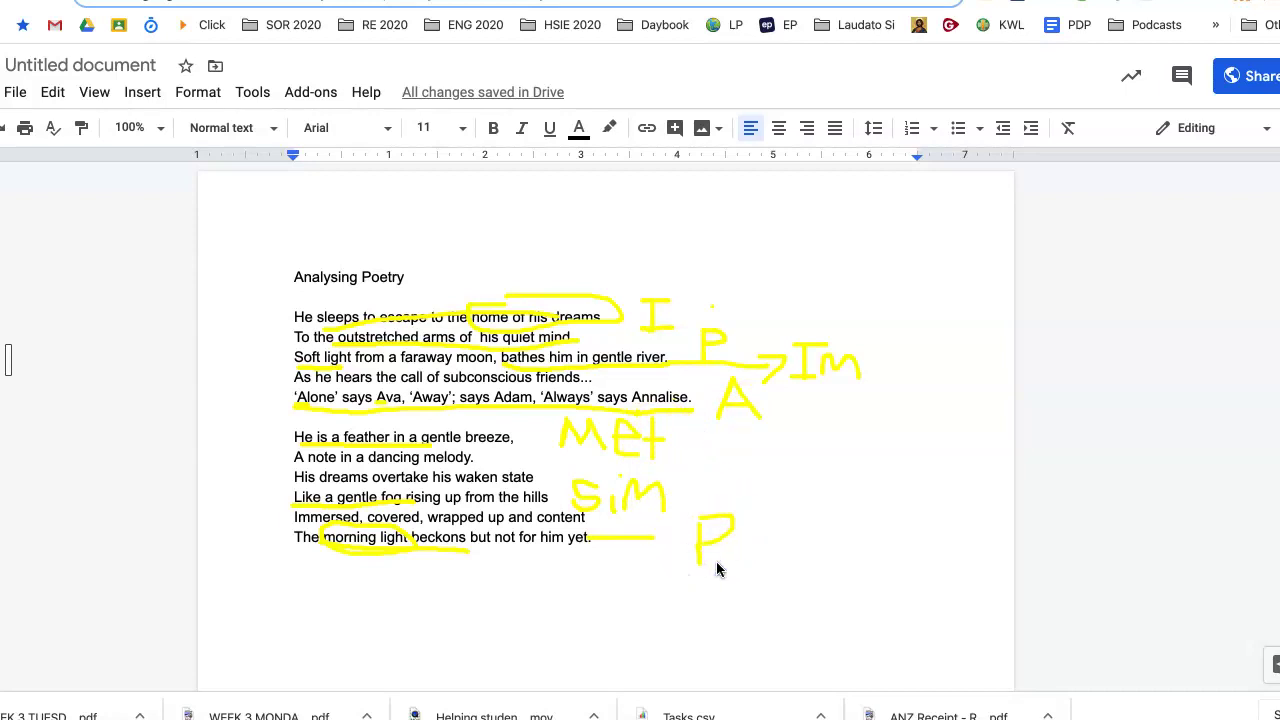